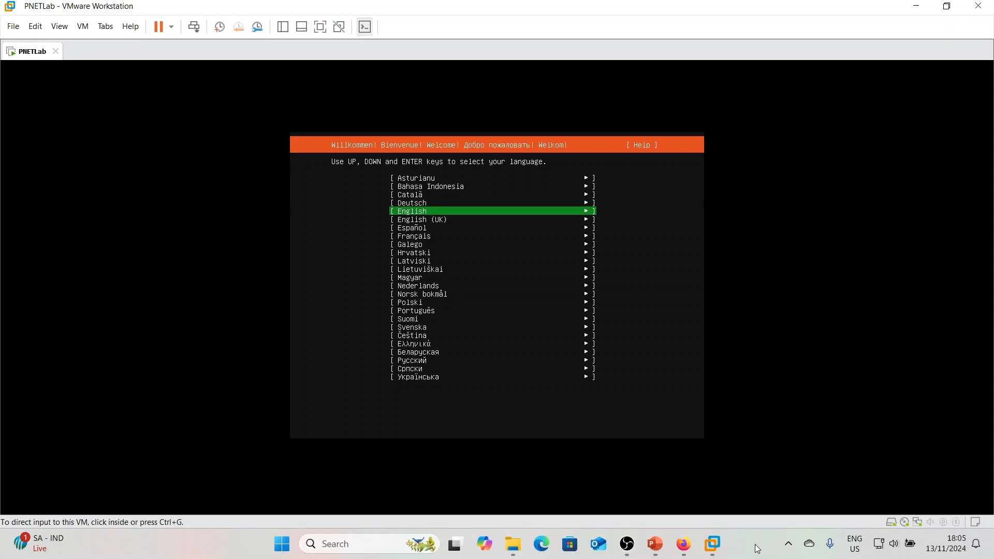
# - Select English as the installer language
pyautogui.click(461, 258)
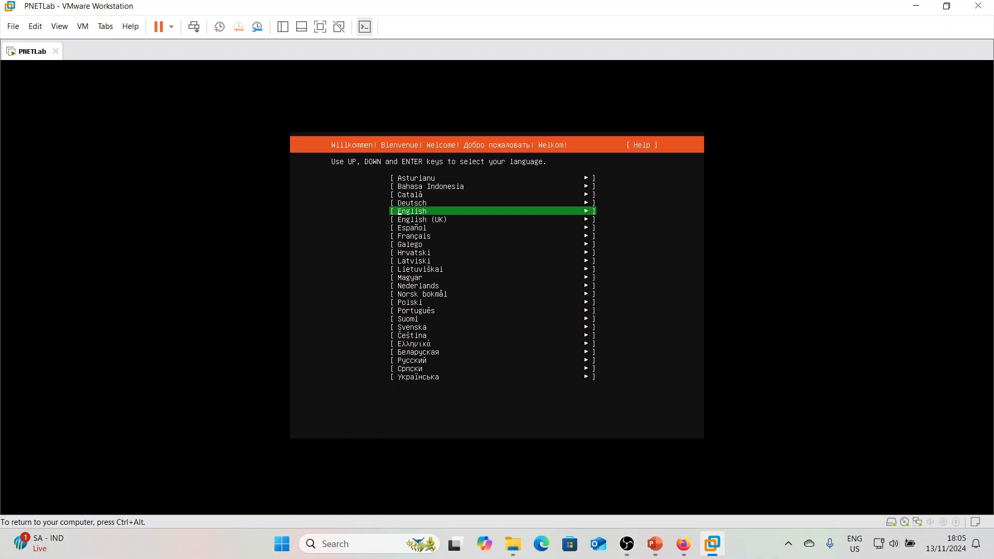
pyautogui.press('Down')
pyautogui.press('Down')
pyautogui.press('Up')
pyautogui.press('Up')
pyautogui.press('Return')
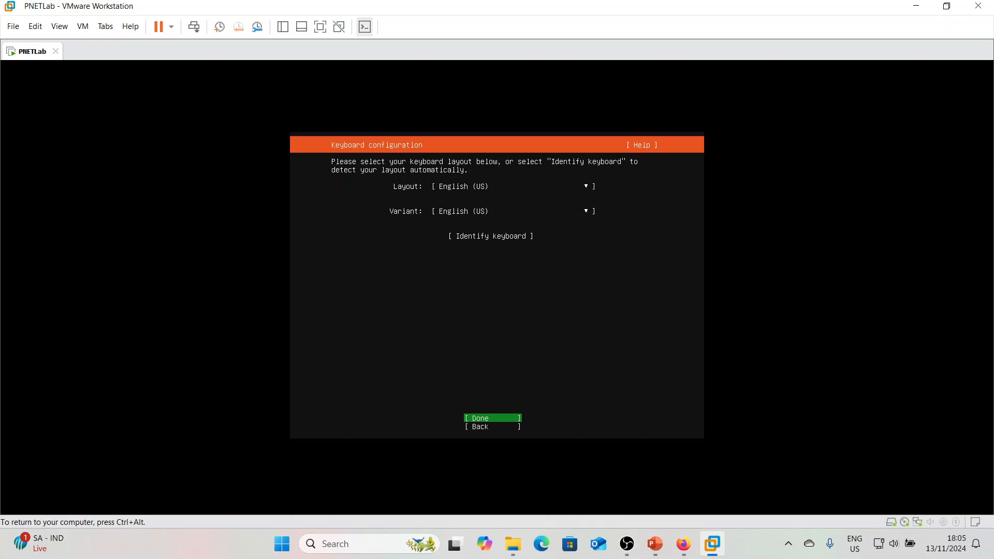
# - Accept the English (US) keyboard layout and variant
pyautogui.hotkey('ctrl', 'alt')
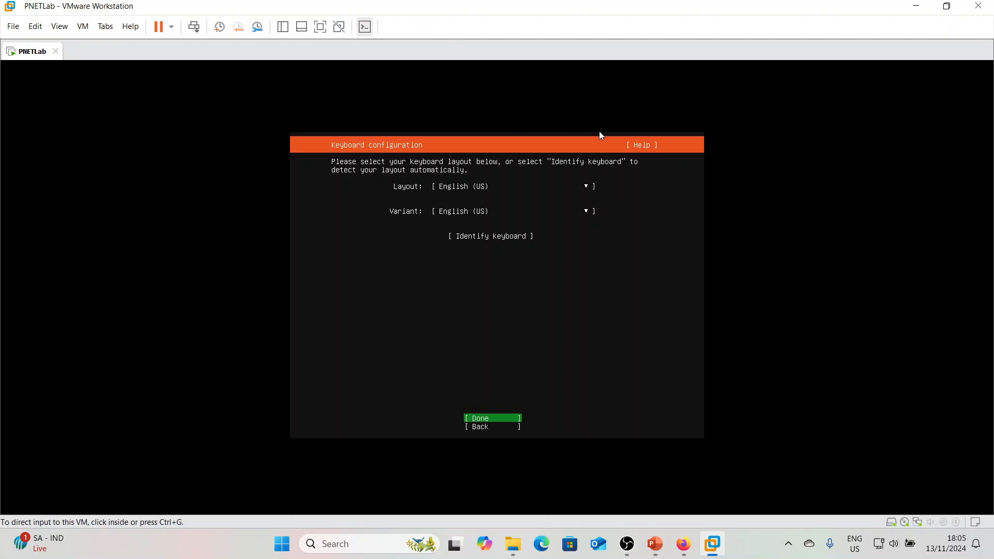
pyautogui.click(599, 132)
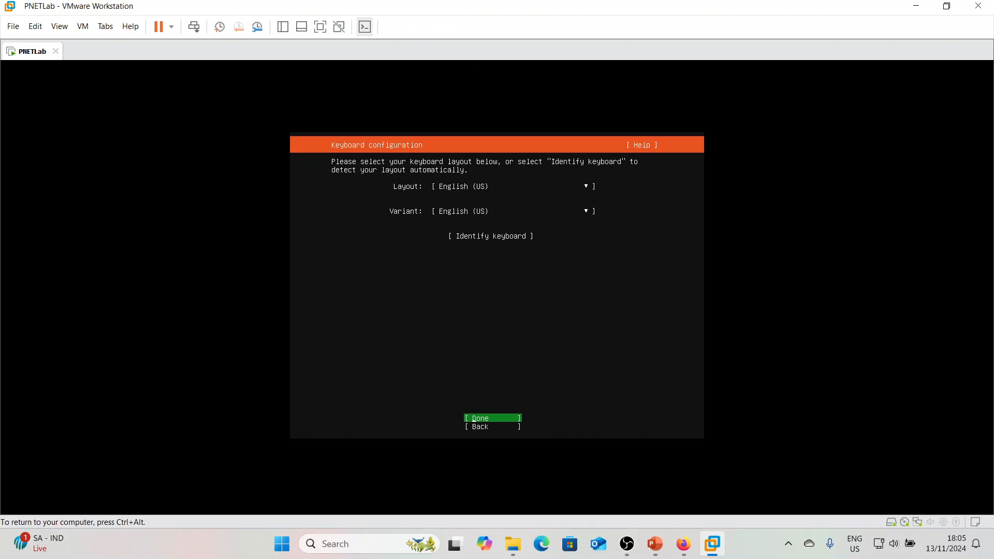
pyautogui.press('Return')
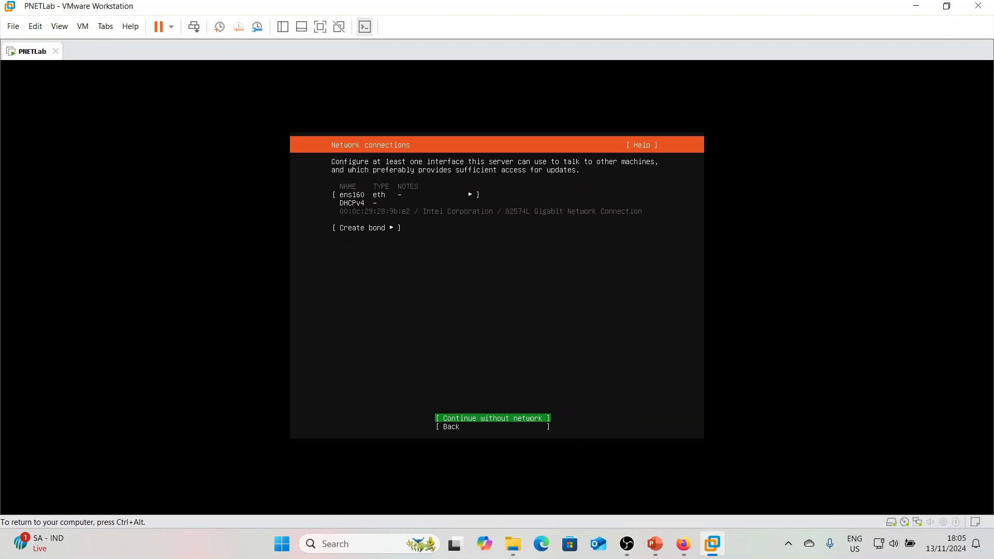
# - Open the IPv4 configuration for network interface ens160
pyautogui.press('Up')
pyautogui.press('Up')
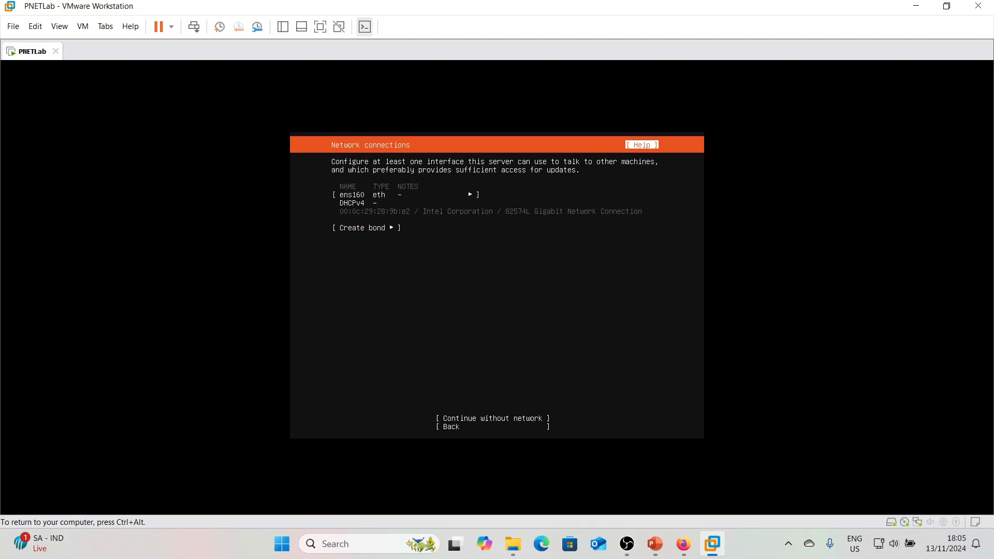
pyautogui.press('Down')
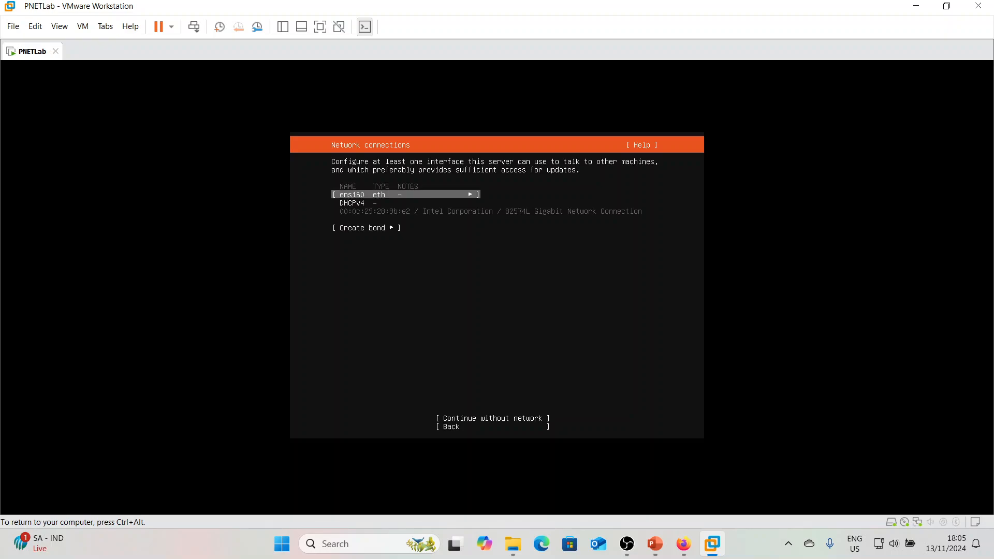
pyautogui.press('Return')
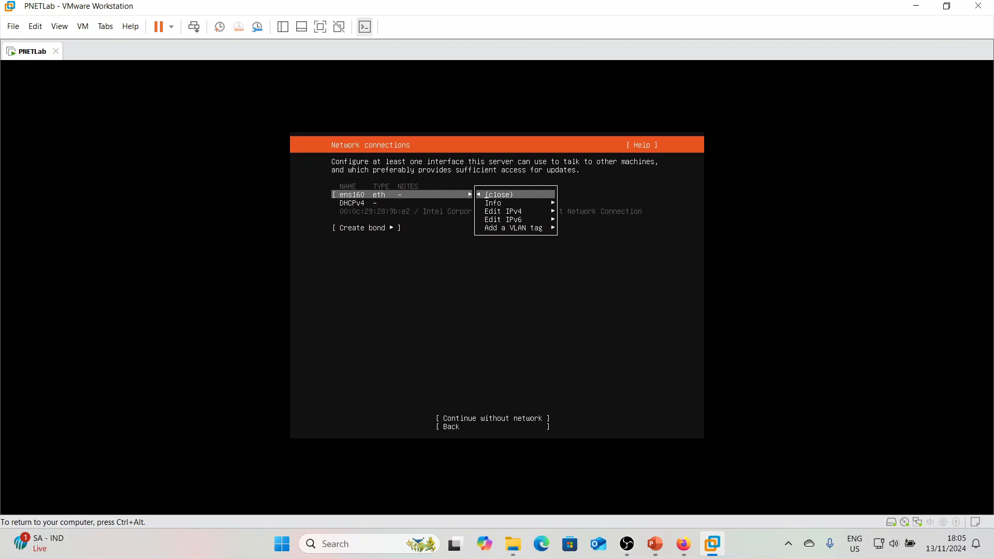
pyautogui.press('Down')
pyautogui.press('Down')
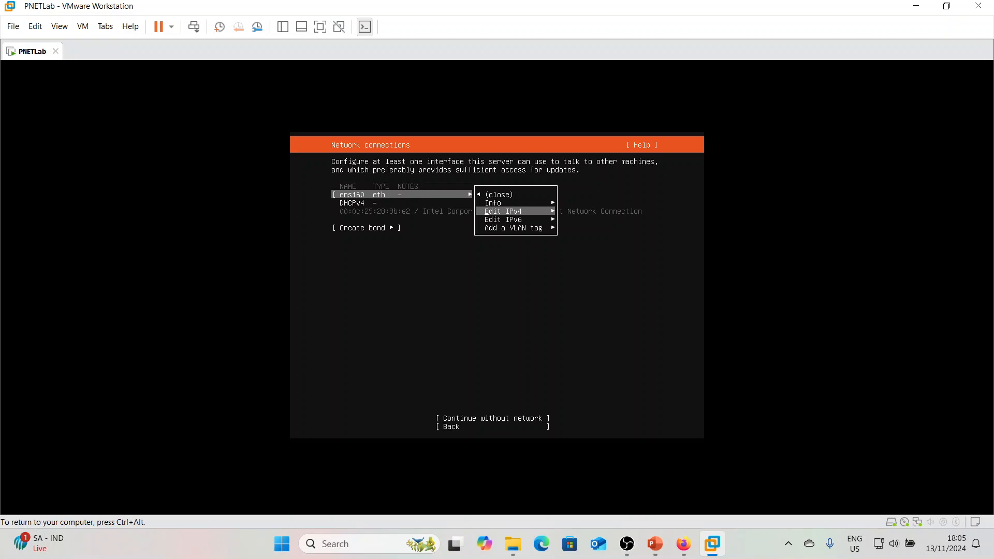
pyautogui.press('Up')
pyautogui.press('Up')
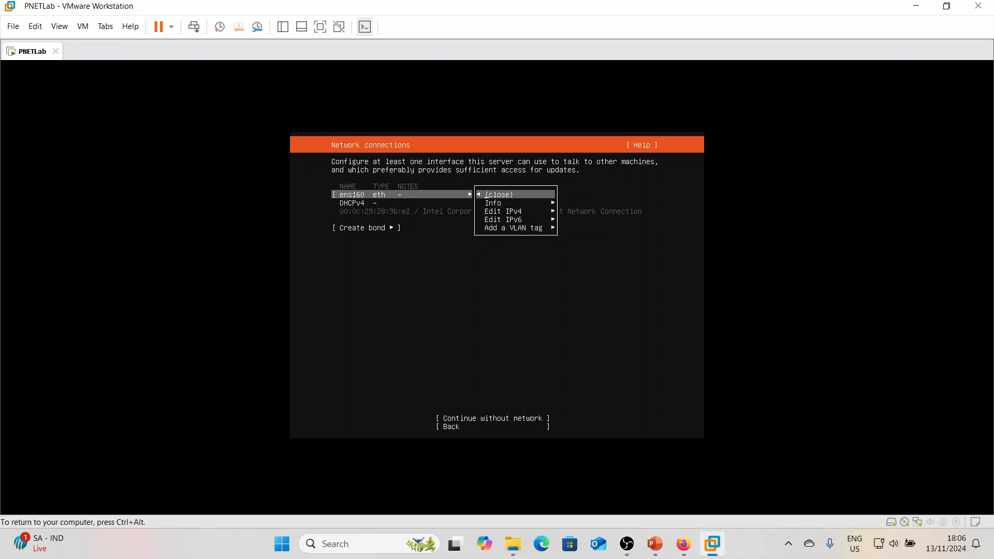
pyautogui.press('Down')
pyautogui.press('Down')
pyautogui.press('Return')
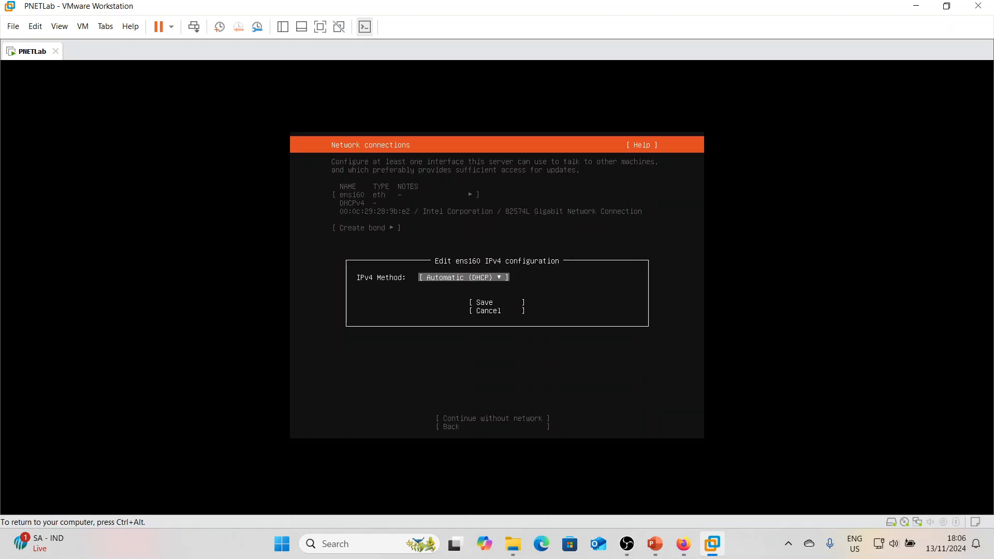
# - Set the IPv4 method of ens160 to Manual
pyautogui.press('Return')
pyautogui.press('Down')
pyautogui.press('Return')
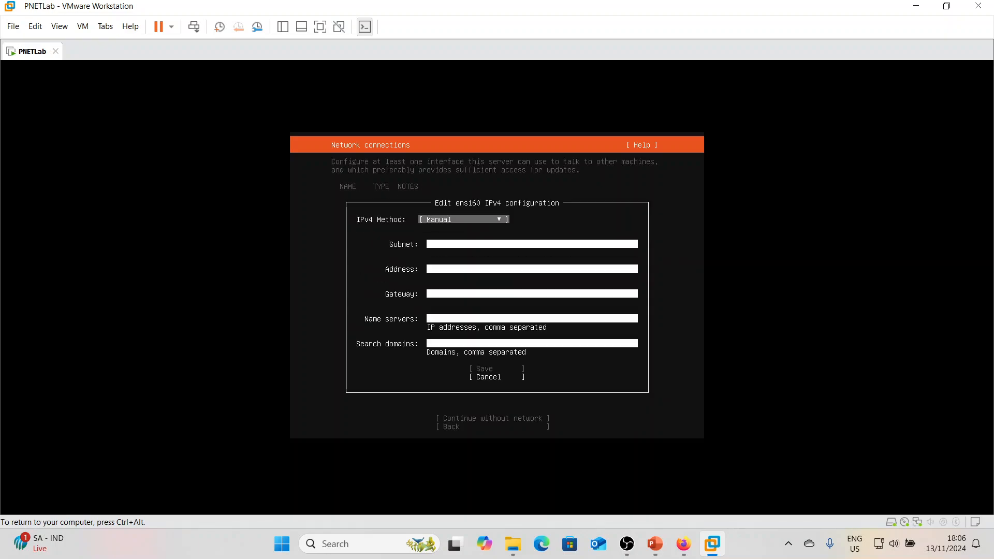
# - Enter subnet 192.168.0.0/24 and address 192.168.0.251 for the interface
pyautogui.press('Tab')
pyautogui.write('19')
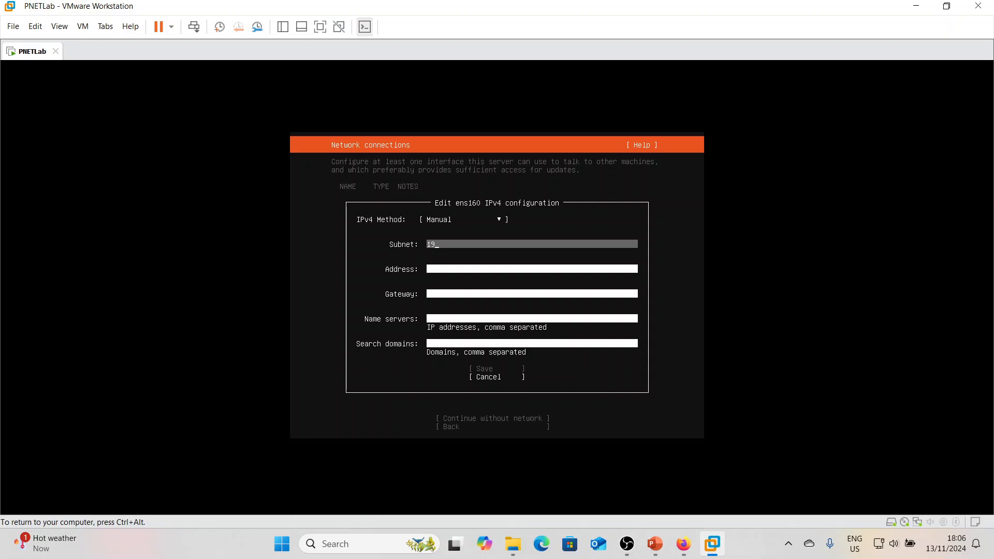
pyautogui.write('2.168.0.0/24')
pyautogui.press('Tab')
pyautogui.write('1')
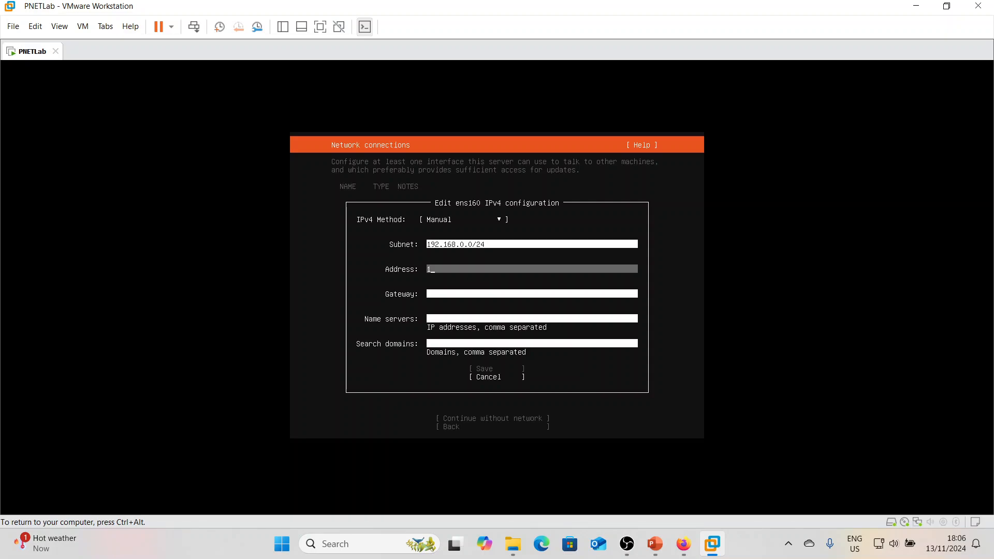
pyautogui.write('92.1')
pyautogui.write('68.0.251')
pyautogui.press('Tab')
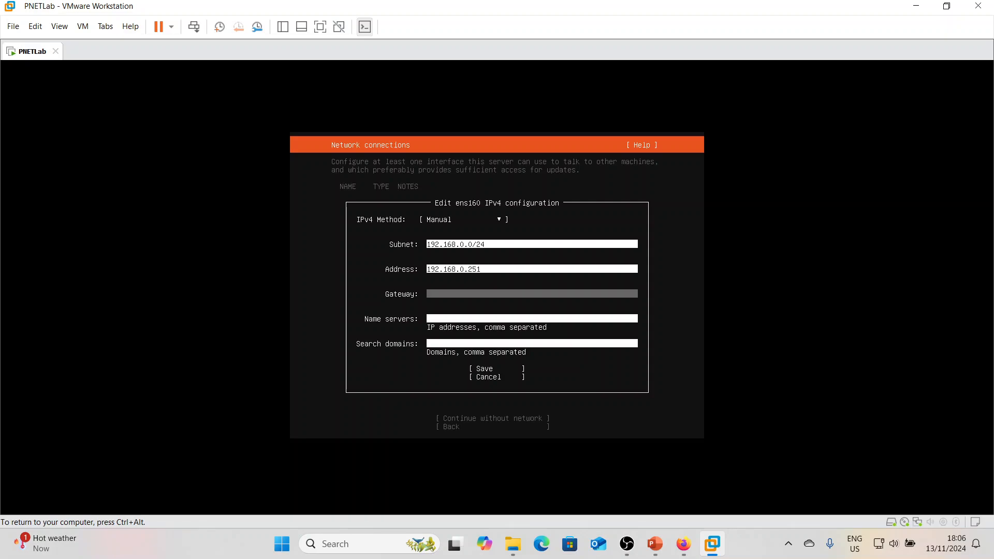
# - Enter gateway 192.168.0.1 and name server 8.8.8.8, and save the IPv4 configuration
pyautogui.write('192.168.0.1')
pyautogui.press('Tab')
pyautogui.write('8.8')
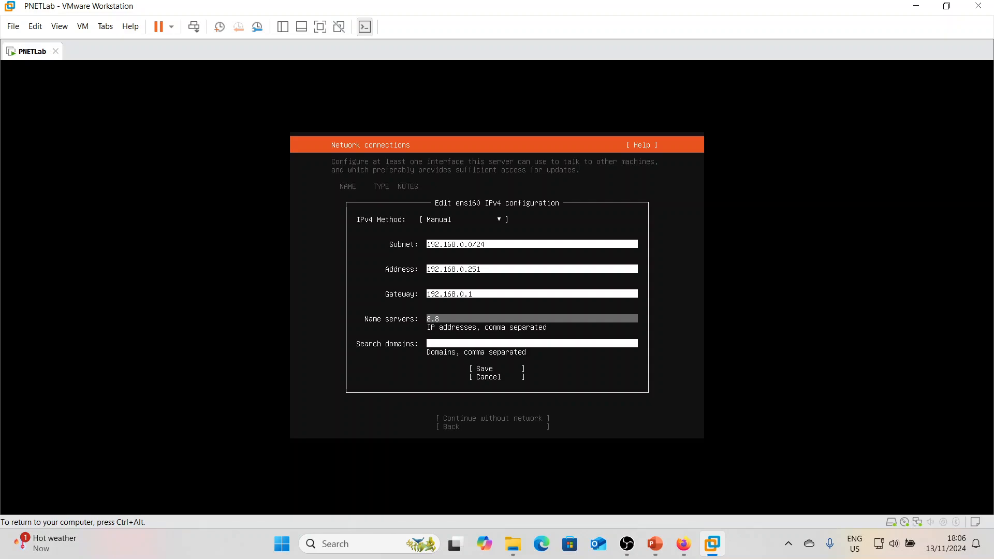
pyautogui.write('.8.')
pyautogui.press('Tab')
pyautogui.press('Tab')
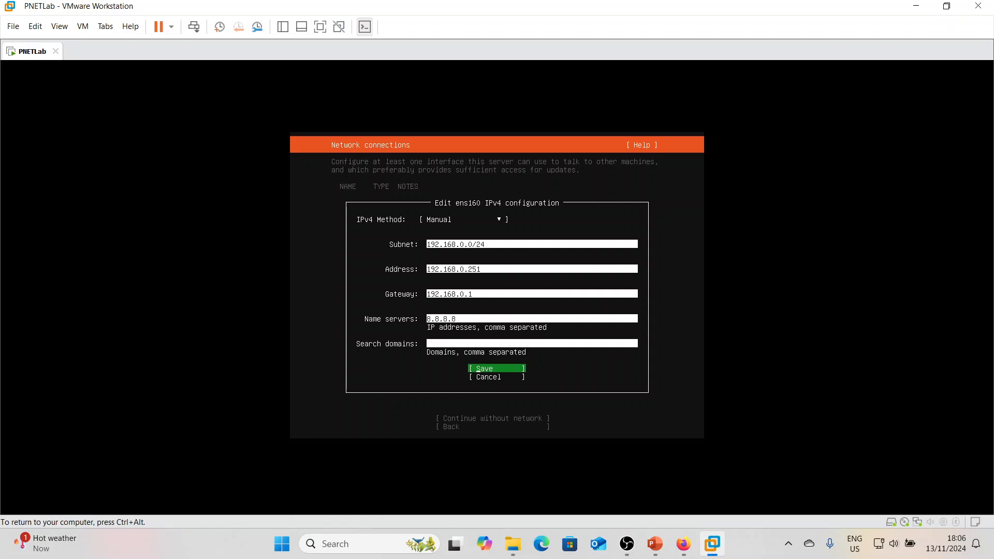
pyautogui.press('Return')
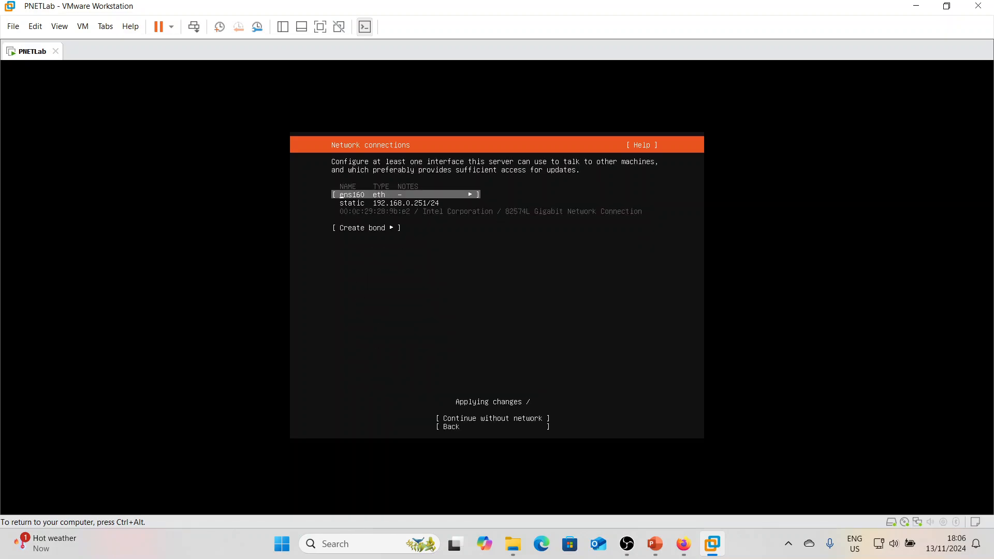
# - Finish the network connections screen
pyautogui.press('Tab')
pyautogui.press('Tab')
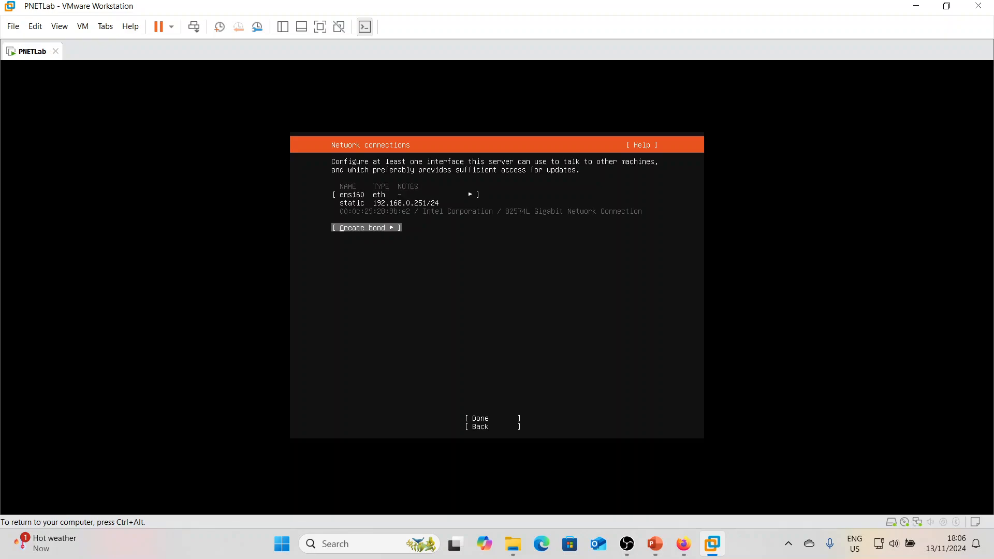
pyautogui.press('Return')
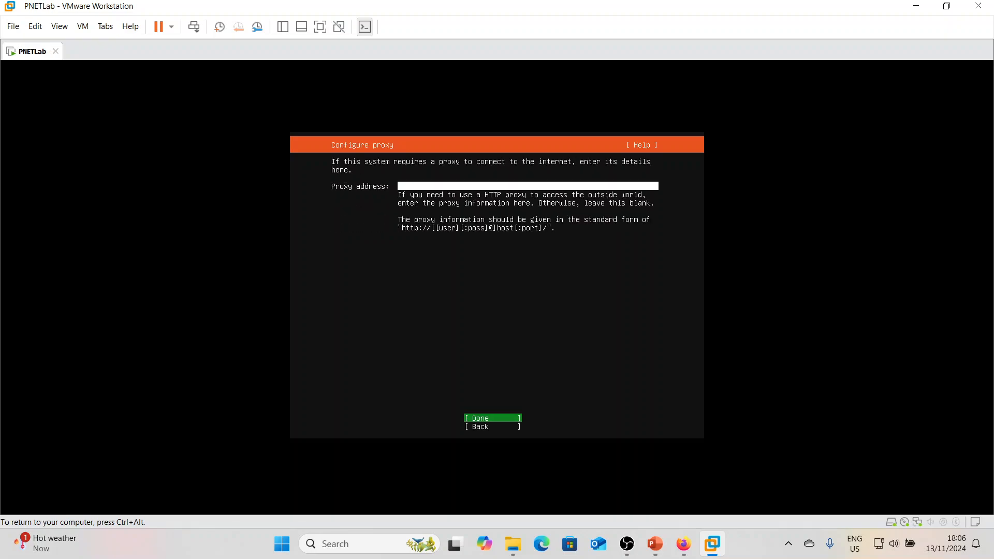
# - Leave the proxy address empty and keep the default Ubuntu archive mirror
pyautogui.press('Return')
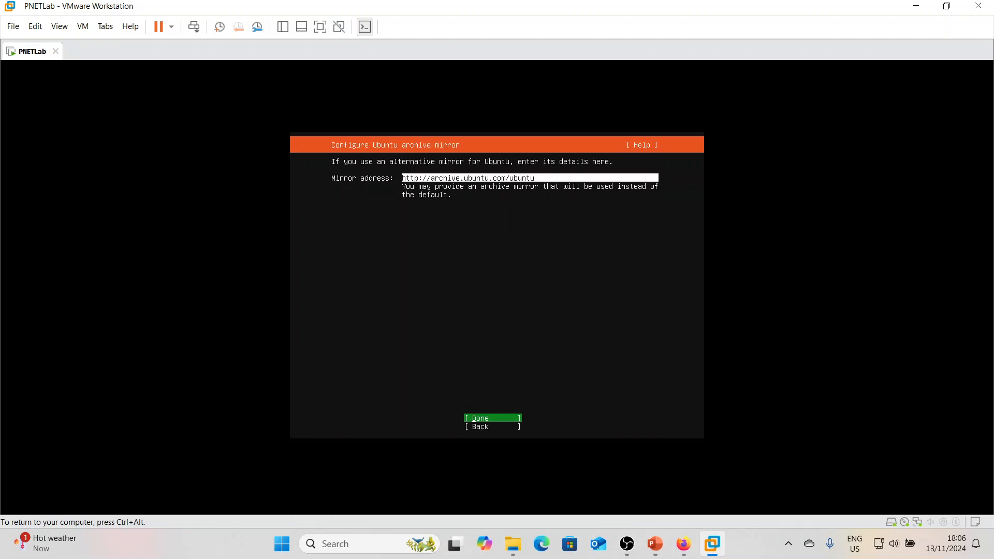
pyautogui.press('Return')
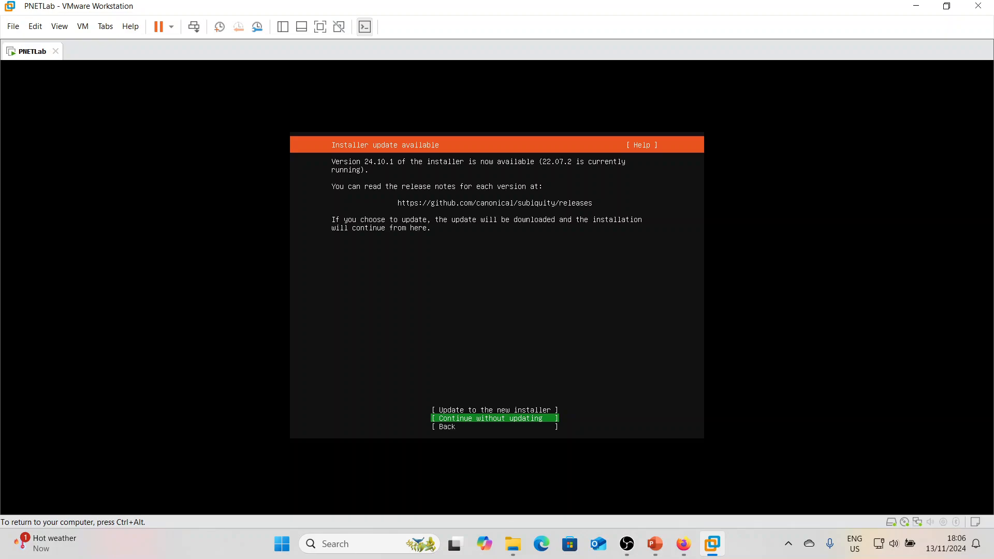
# - Choose to update to the new installer
pyautogui.press('Up')
pyautogui.press('Return')
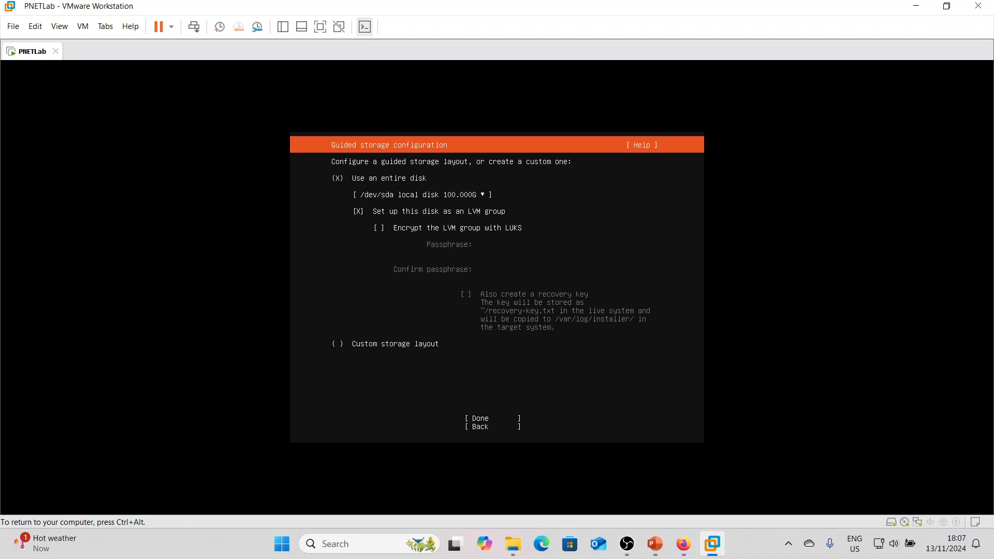
# - Accept the guided storage layout using the entire /dev/sda disk as an LVM group
pyautogui.press('Down')
pyautogui.press('Down')
pyautogui.press('Down')
pyautogui.press('Down')
pyautogui.press('Up')
pyautogui.press('Return')
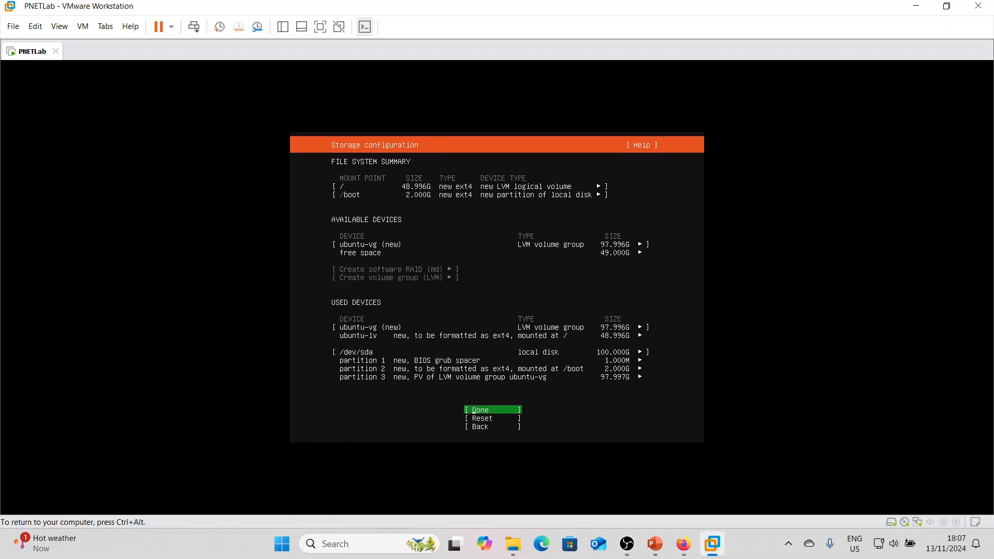
# - Confirm the storage configuration and continue past the destructive-action warning
pyautogui.press('Return')
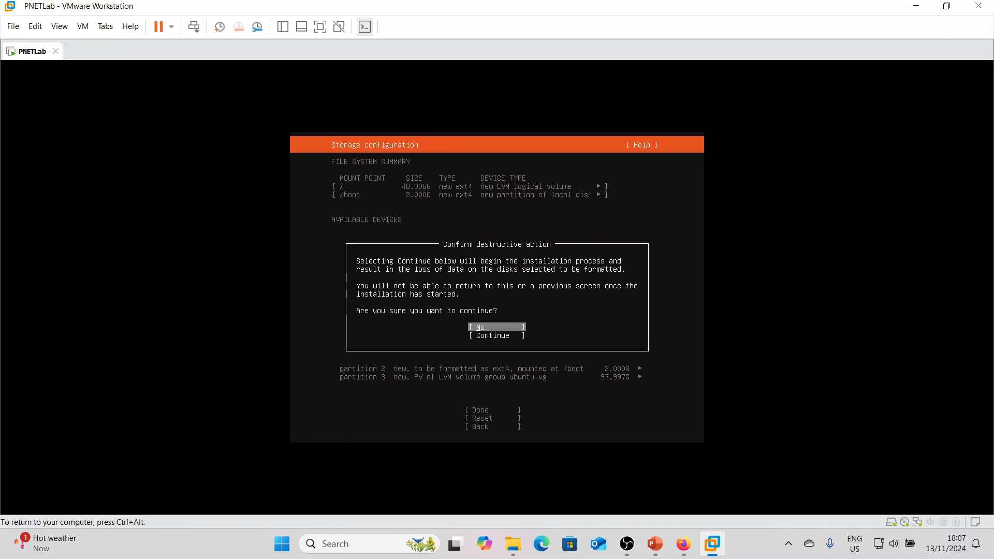
pyautogui.press('Down')
pyautogui.press('Return')
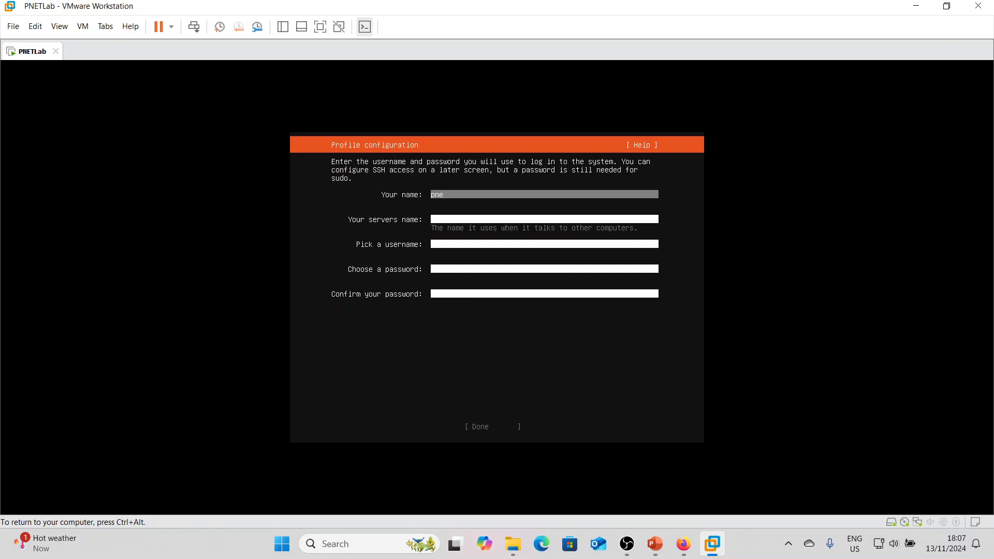
# - Enter pnet as your name, the server's name and the username
pyautogui.press('Tab')
pyautogui.write('p')
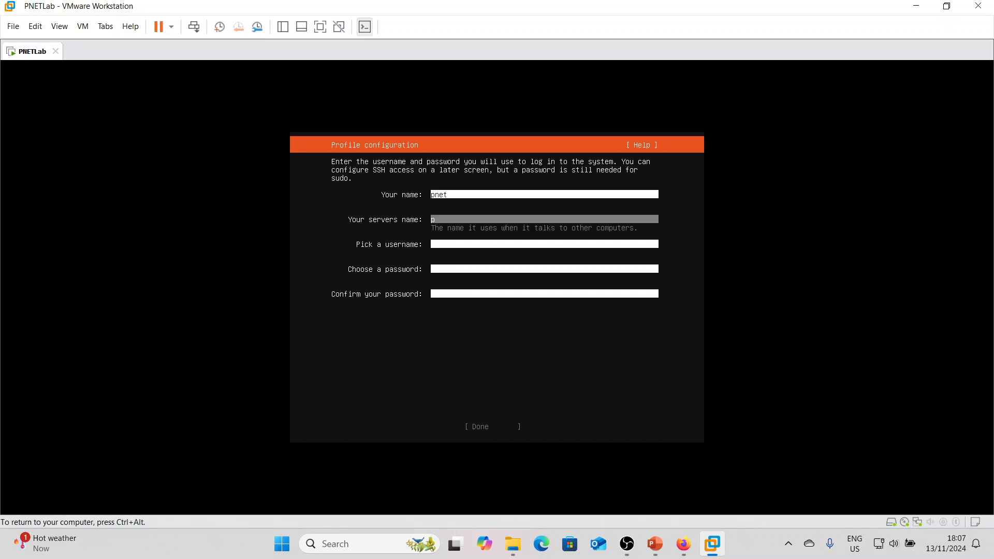
pyautogui.write('net')
pyautogui.press('Tab')
pyautogui.write('p')
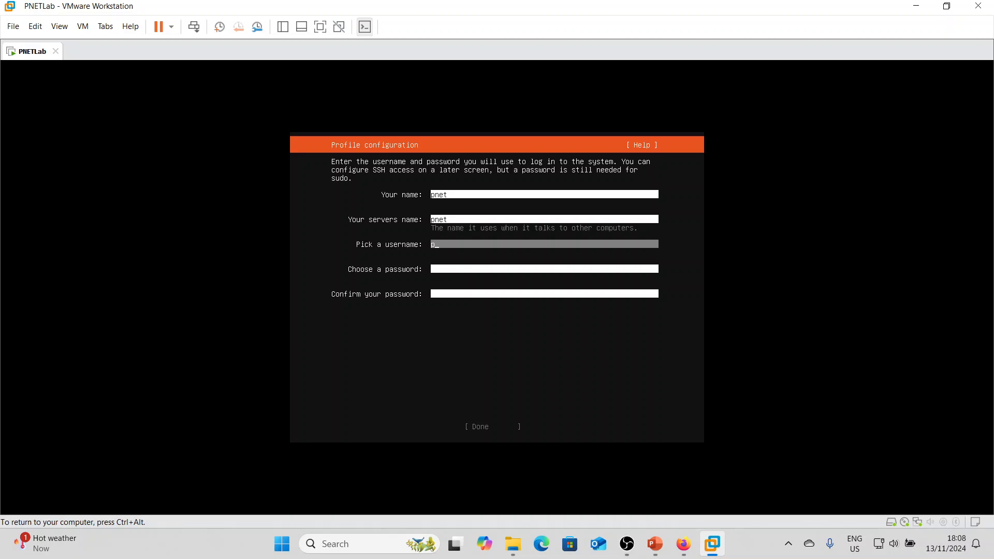
pyautogui.write('net')
pyautogui.press('Tab')
# - Set and confirm the account password, then finish the profile configuration
pyautogui.write('pne')
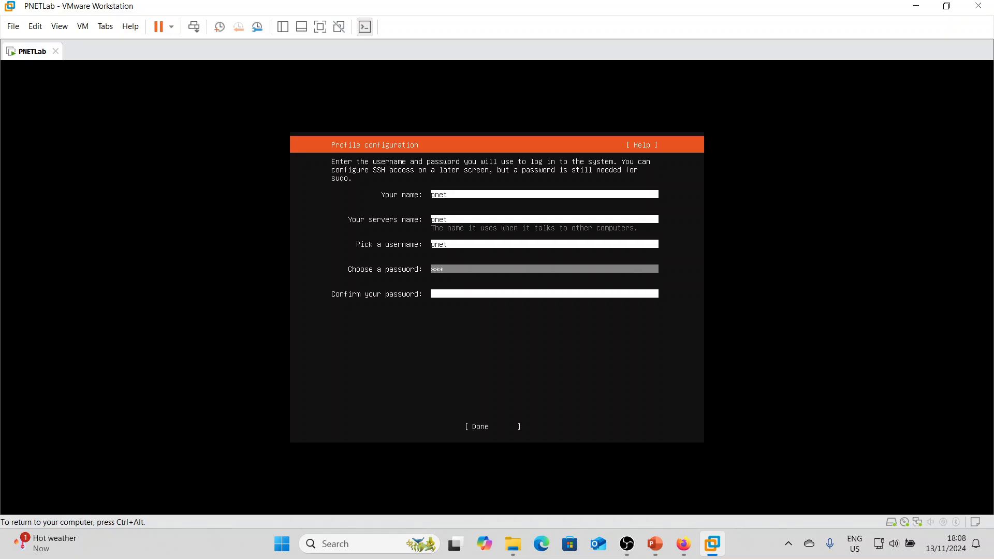
pyautogui.press('Tab')
pyautogui.write('pn')
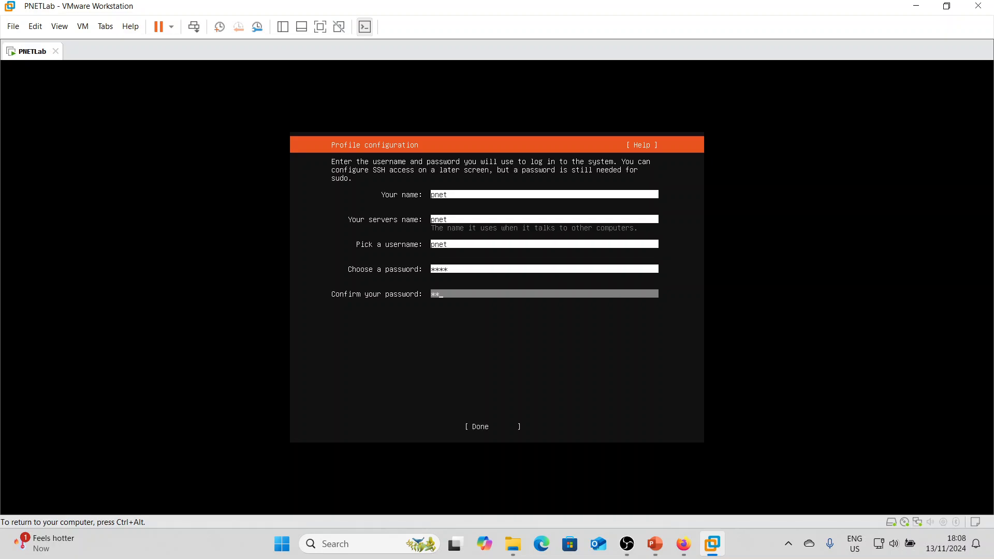
pyautogui.write('et')
pyautogui.press('Tab')
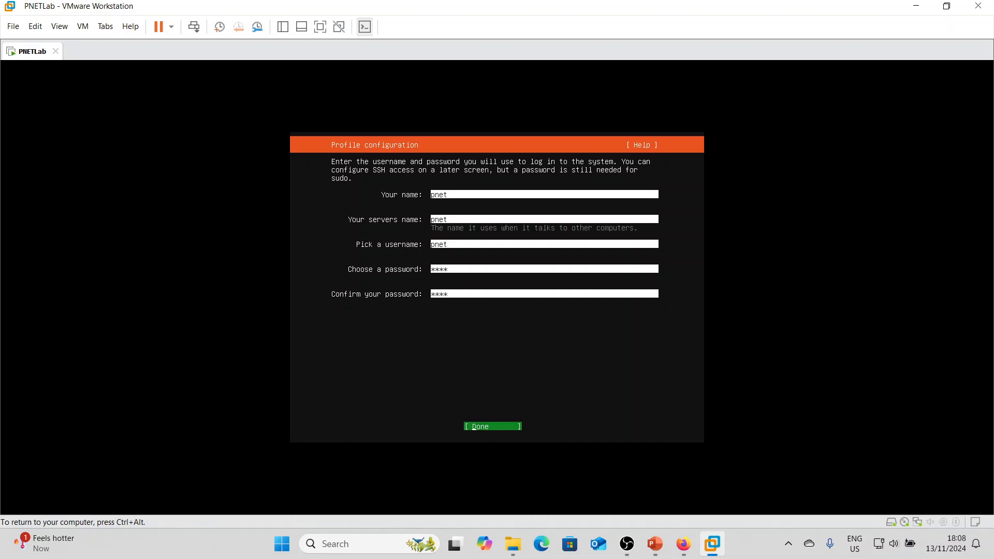
pyautogui.press('Return')
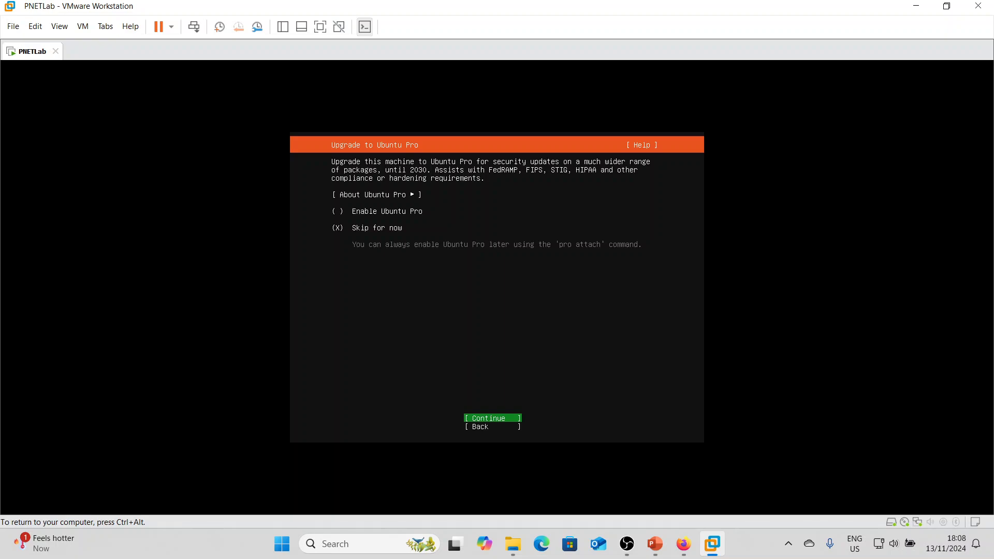
# - Skip Ubuntu Pro and choose to install the OpenSSH server
pyautogui.press('Return')
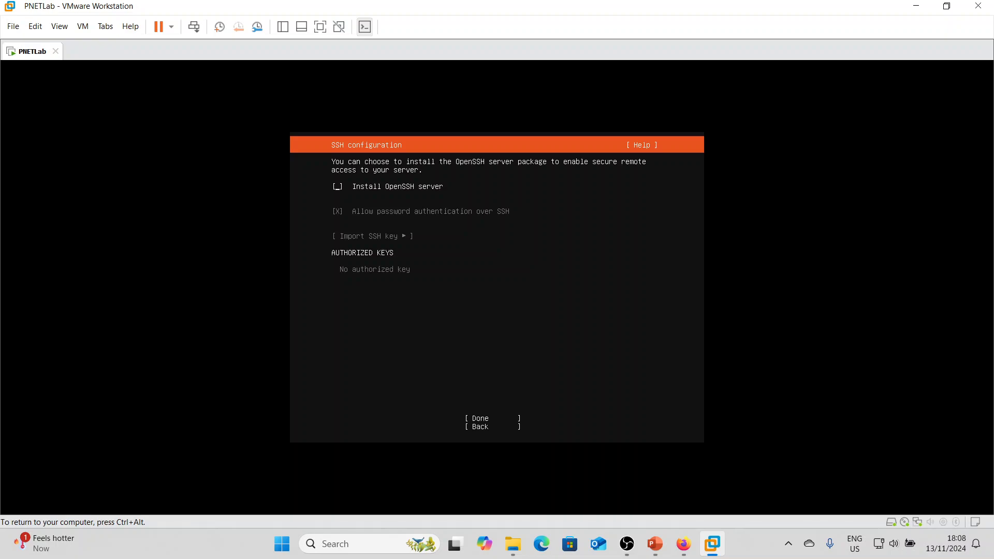
pyautogui.press('space')
pyautogui.press('Tab')
pyautogui.press('Tab')
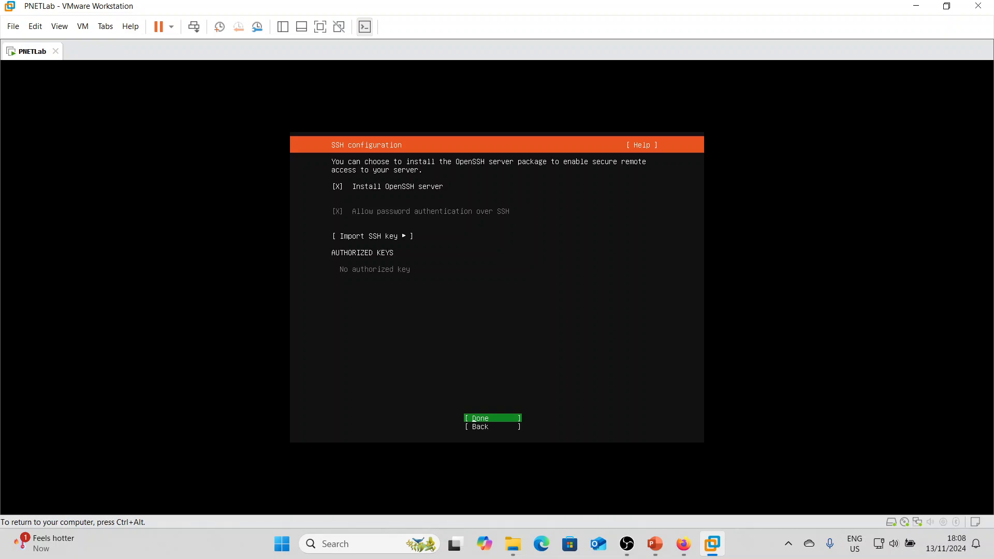
pyautogui.press('Return')
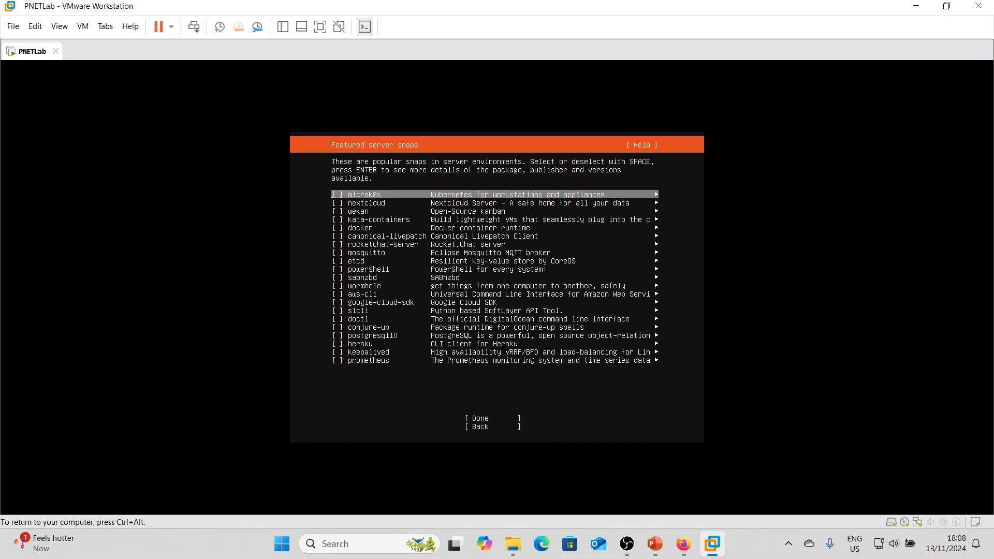
# - Continue past the featured server snaps without selecting any
pyautogui.press('Down')
pyautogui.press('Down')
pyautogui.press('Down')
pyautogui.press('Down')
pyautogui.press('Down')
pyautogui.press('Down')
pyautogui.press('Down')
pyautogui.press('Down')
pyautogui.press('Down')
pyautogui.press('Down')
pyautogui.press('Down')
pyautogui.press('Down')
pyautogui.press('Down')
pyautogui.press('Down')
pyautogui.press('Down')
pyautogui.press('Down')
pyautogui.press('Down')
pyautogui.press('Down')
pyautogui.press('Down')
pyautogui.press('Down')
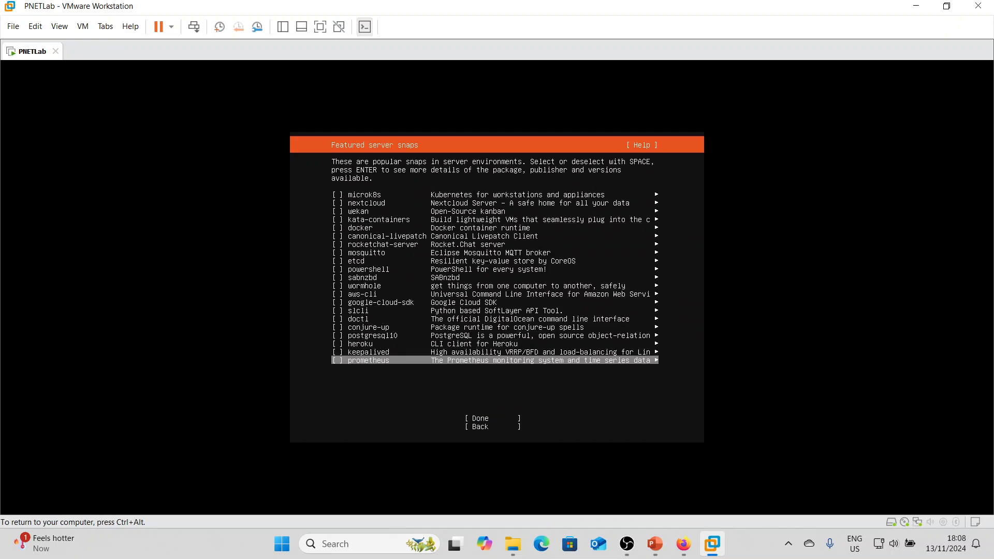
pyautogui.press('Down')
pyautogui.press('Return')
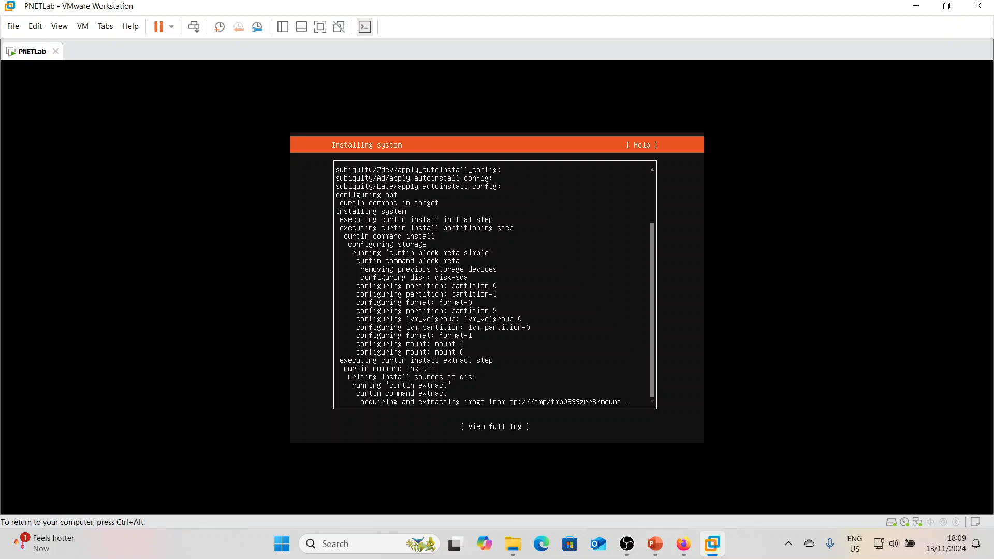
pyautogui.hotkey('ctrl', 'alt')
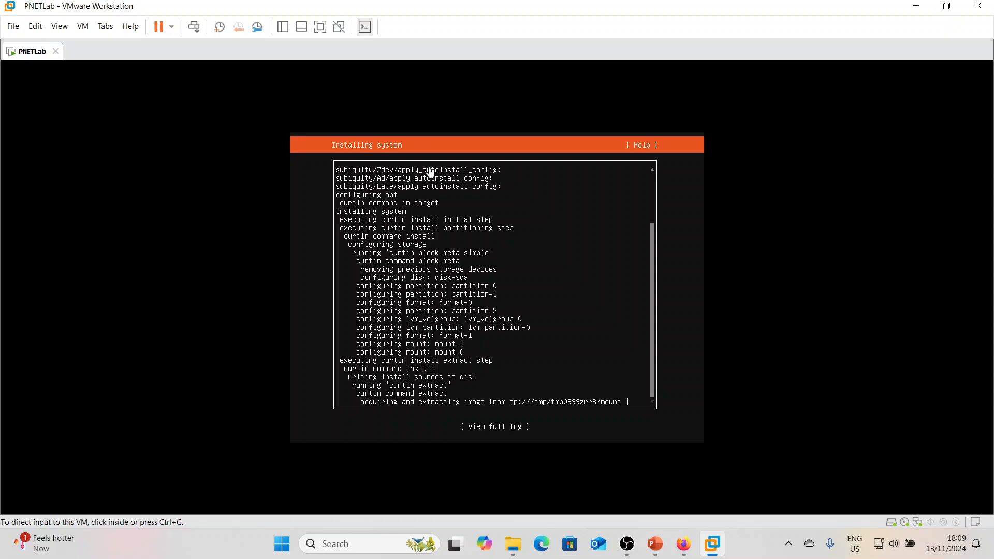
pyautogui.click(752, 557)
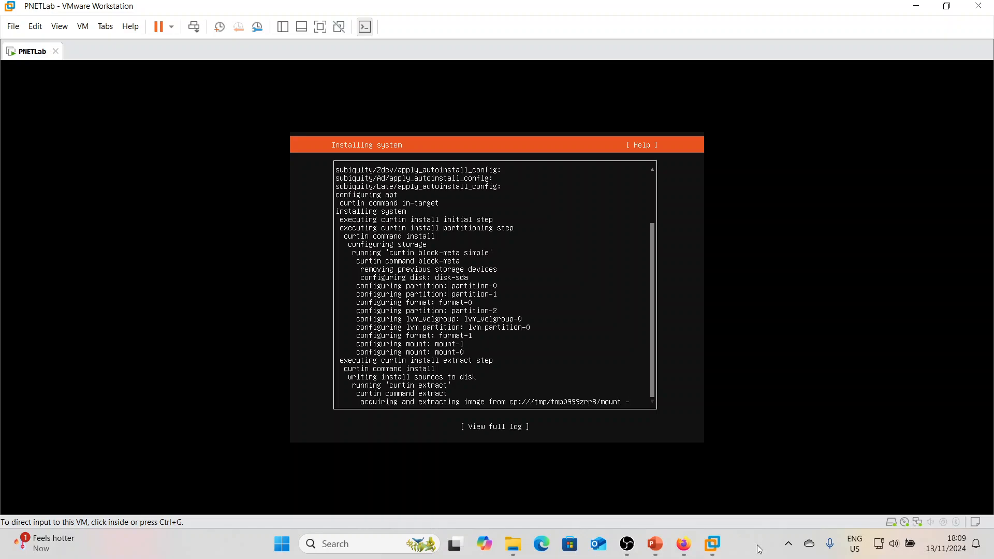